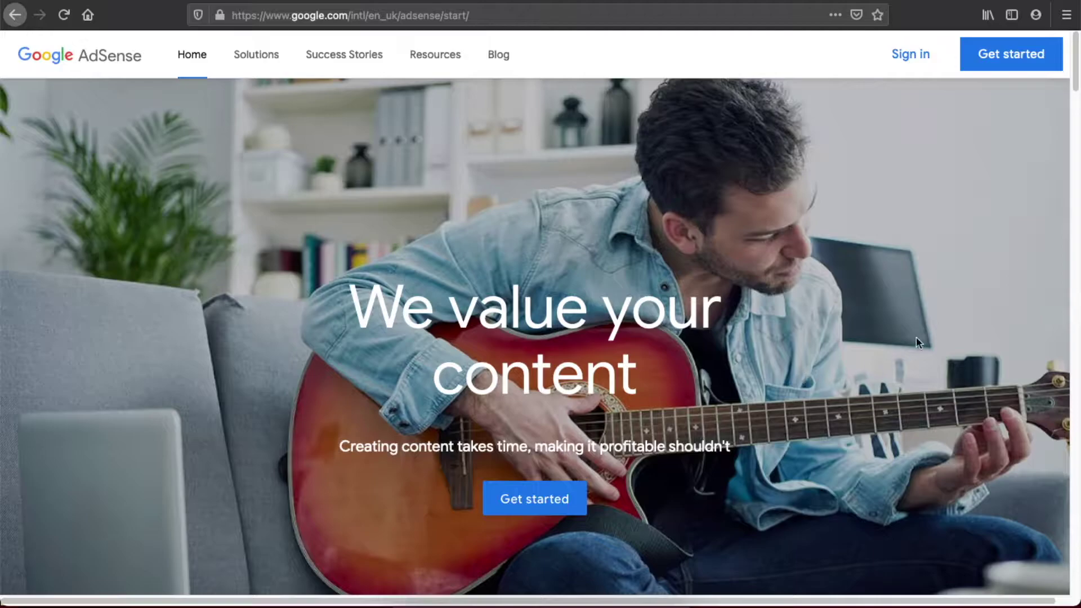
Begin AdSense sign-up and enter the site address topadviceonline.xyz.
{"action": "left_click", "coordinate": [1003, 69]}
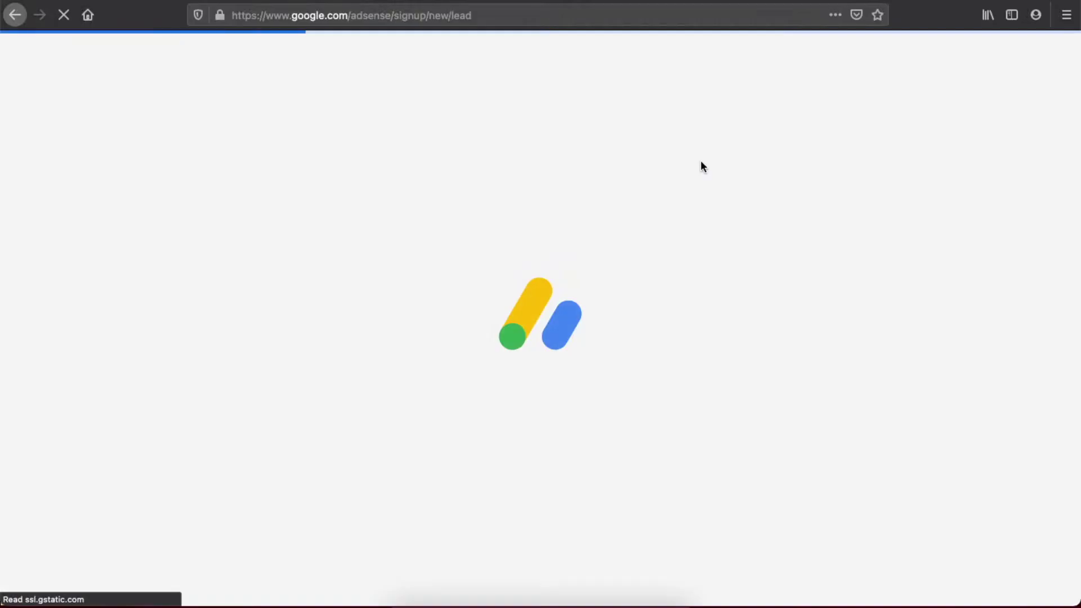
{"action": "type", "text": "topadivo"}
{"action": "key", "text": "BackSpace"}
{"action": "key", "text": "BackSpace"}
{"action": "key", "text": "BackSpace"}
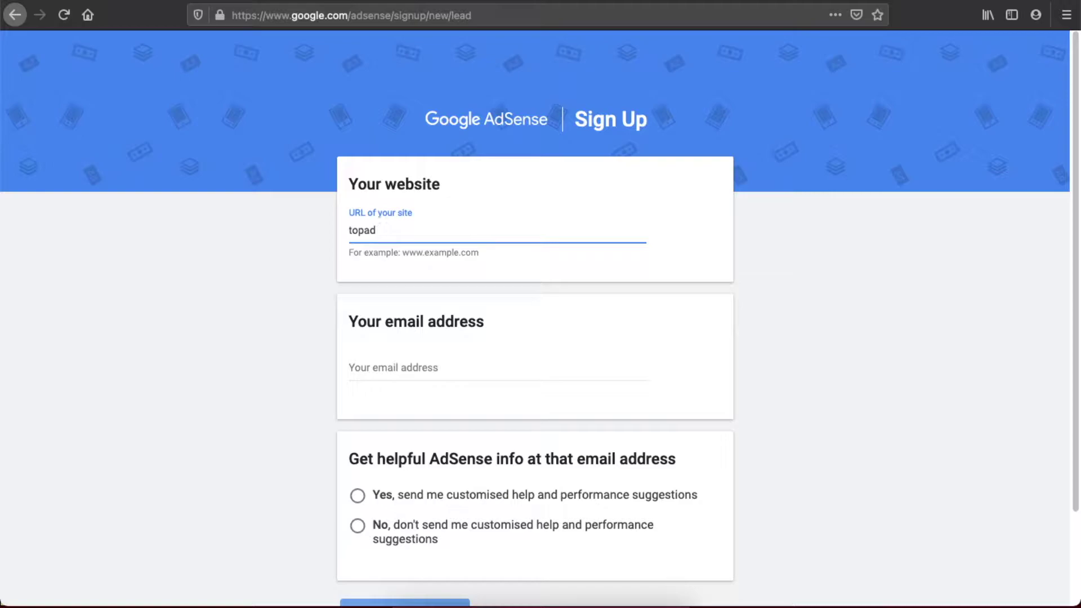
{"action": "type", "text": "viceonline.xyz"}
Use the saved account e-mail, decline performance suggestions, and save the sign-up details.
{"action": "left_click", "coordinate": [465, 362]}
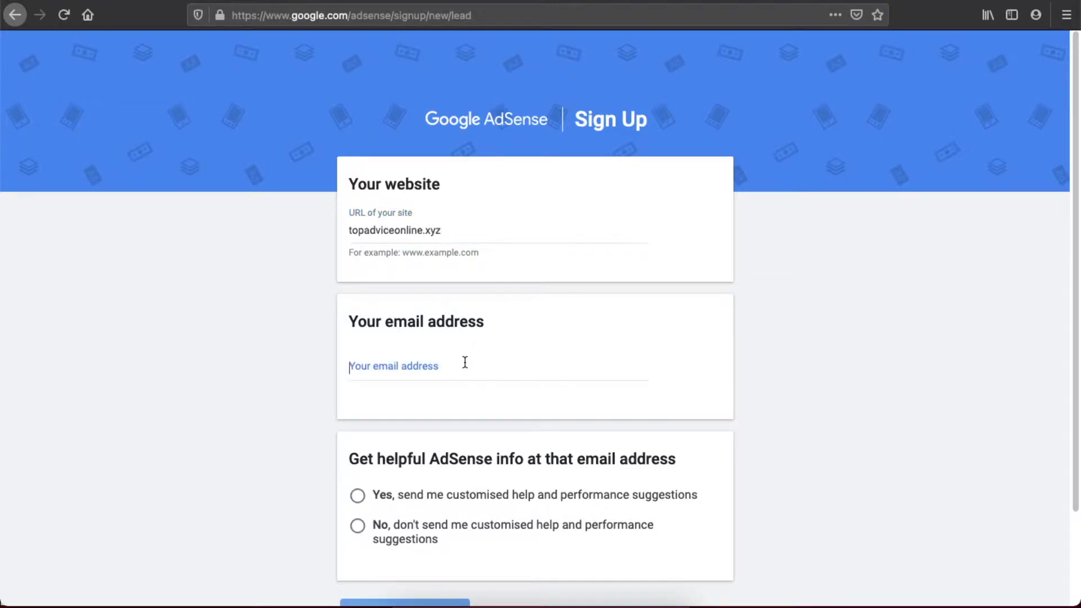
{"action": "left_click", "coordinate": [490, 404]}
{"action": "scroll", "coordinate": [496, 315], "scroll_direction": "down", "scroll_amount": 4}
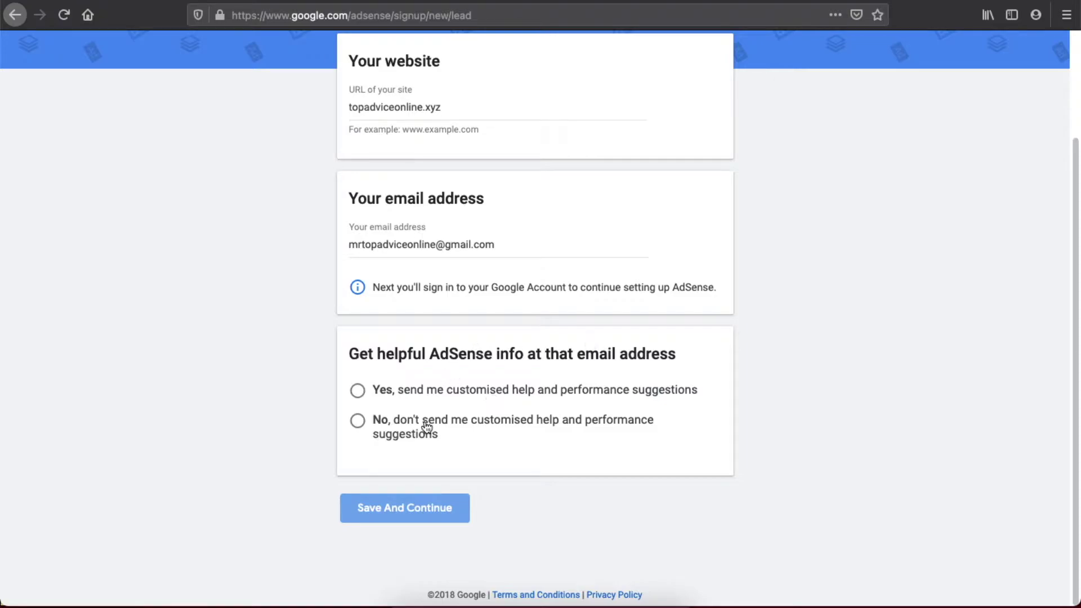
{"action": "left_click", "coordinate": [355, 424]}
{"action": "left_click", "coordinate": [387, 525]}
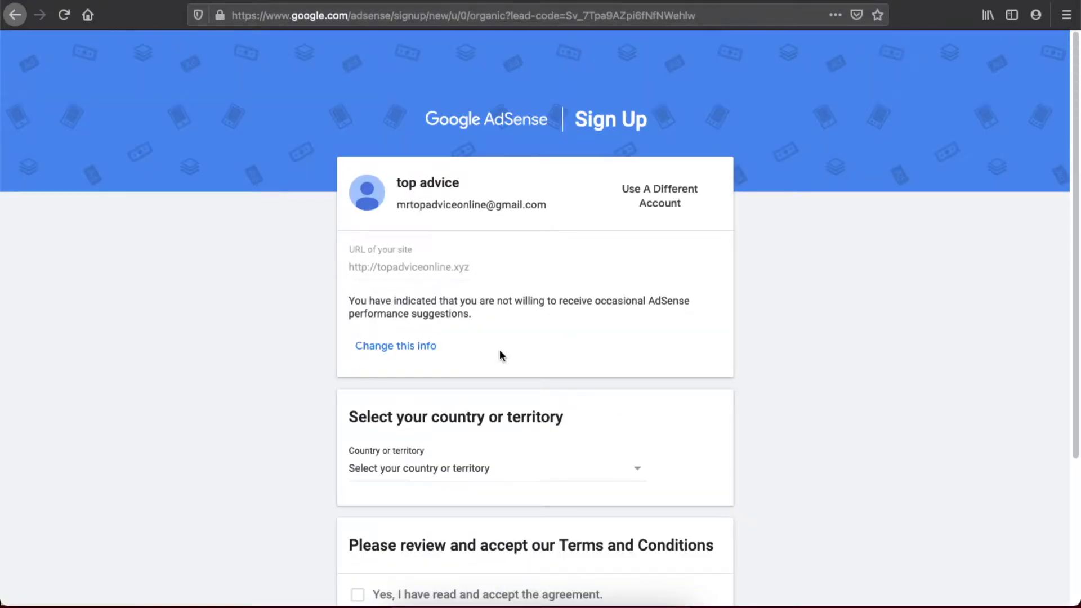
Set the account country to Lithuania.
{"action": "scroll", "coordinate": [501, 354], "scroll_direction": "down", "scroll_amount": 2}
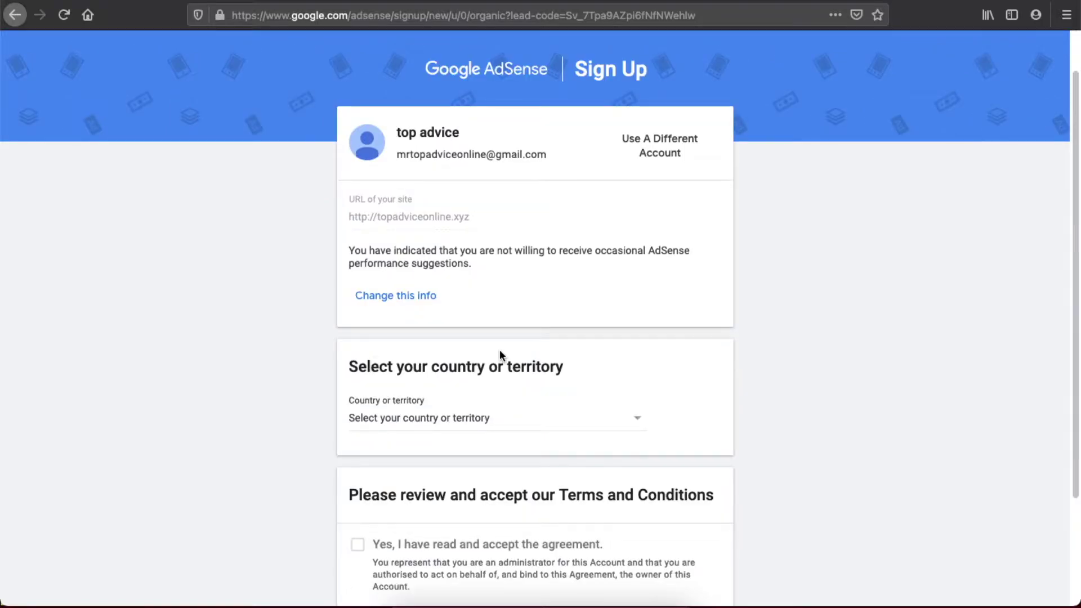
{"action": "scroll", "coordinate": [500, 354], "scroll_direction": "down", "scroll_amount": 4}
{"action": "left_click", "coordinate": [466, 326]}
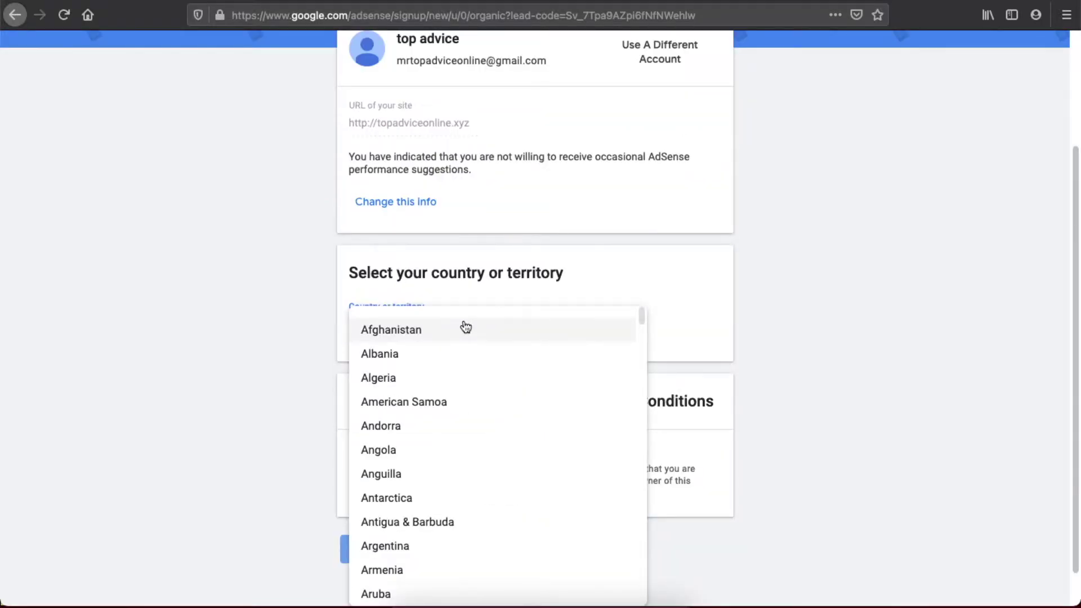
{"action": "type", "text": "ire"}
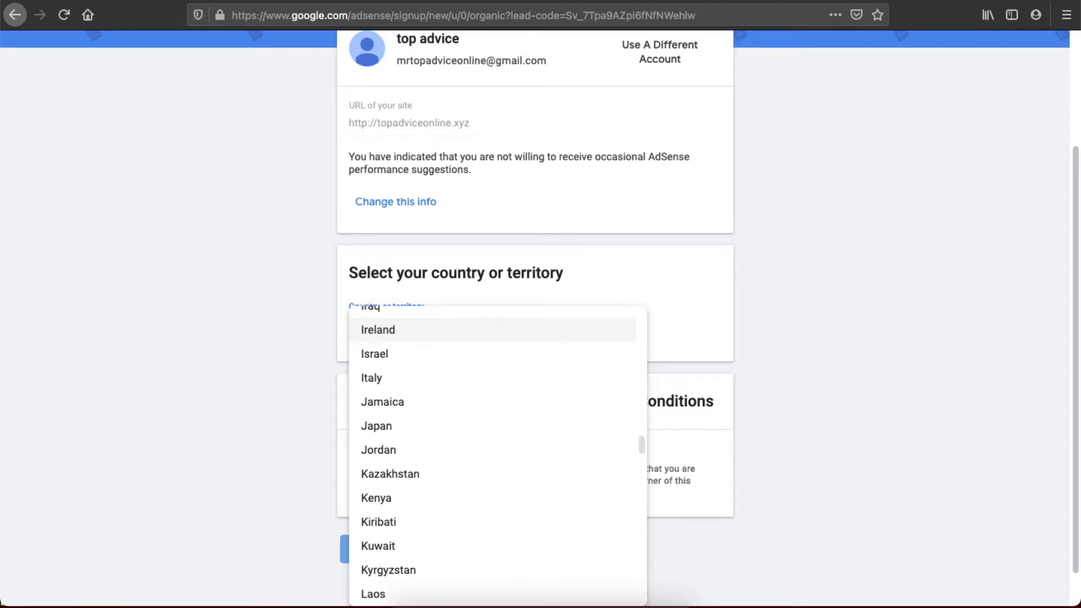
{"action": "scroll", "coordinate": [408, 561], "scroll_direction": "down", "scroll_amount": 3}
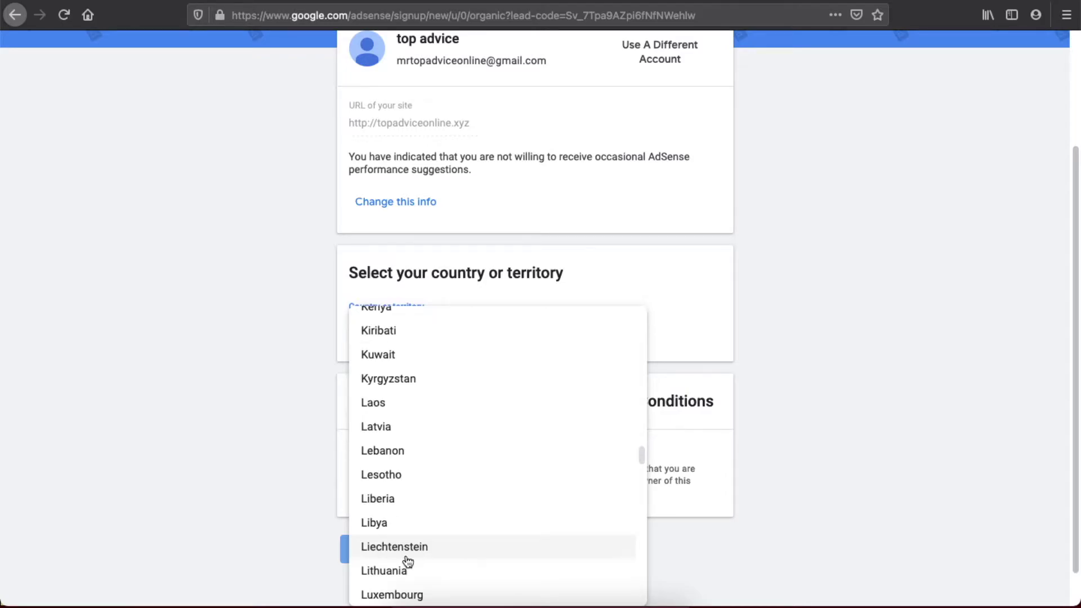
{"action": "left_click", "coordinate": [407, 566]}
Accept the AdSense terms agreement and create the account.
{"action": "scroll", "coordinate": [590, 331], "scroll_direction": "down", "scroll_amount": 3}
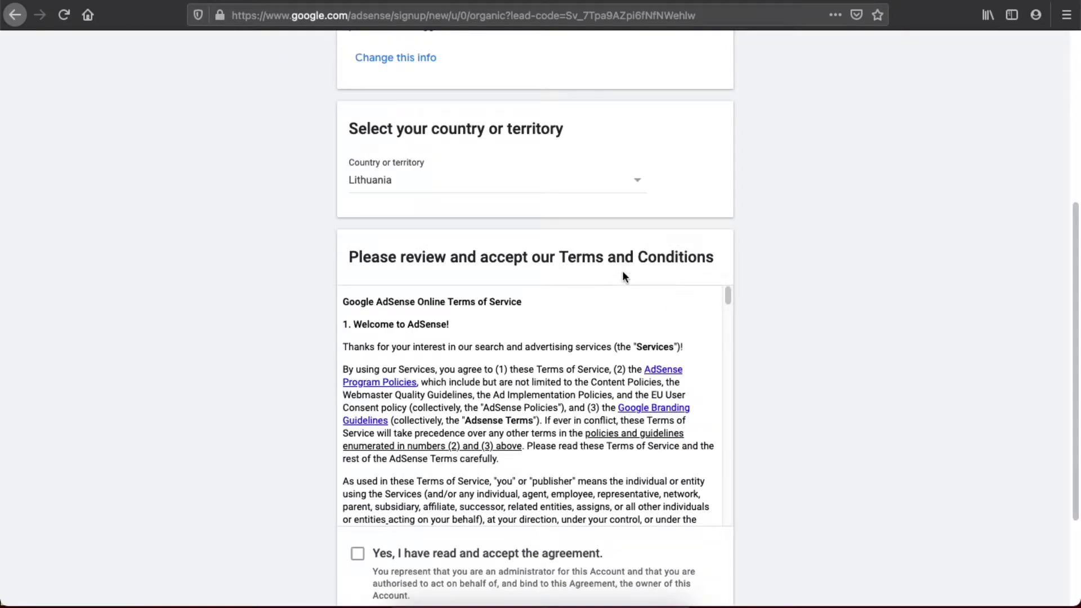
{"action": "left_click_drag", "start_coordinate": [727, 297], "coordinate": [729, 320]}
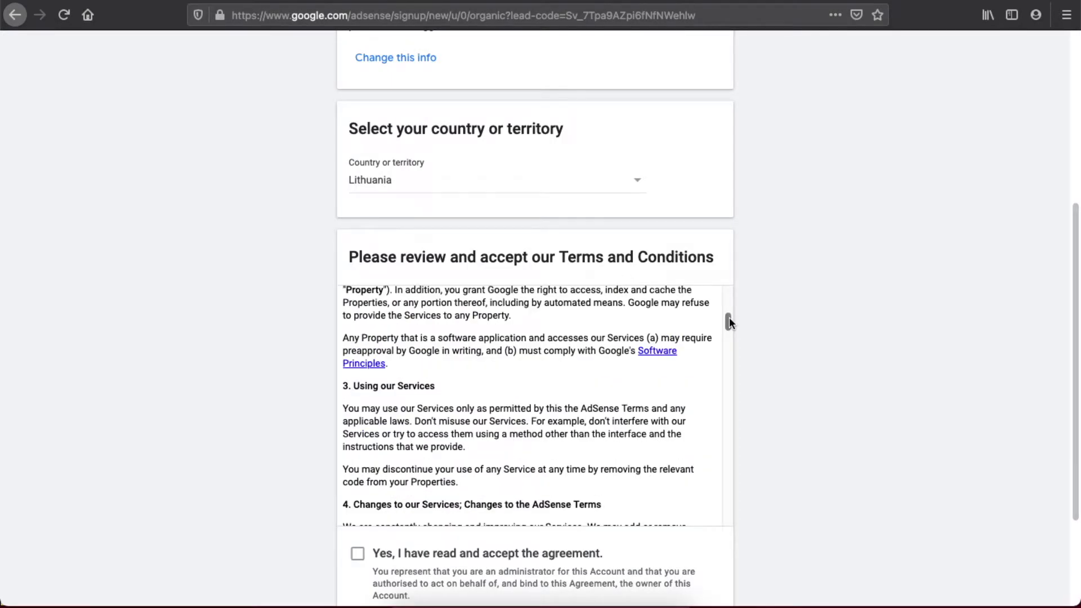
{"action": "left_click_drag", "start_coordinate": [728, 319], "coordinate": [714, 463]}
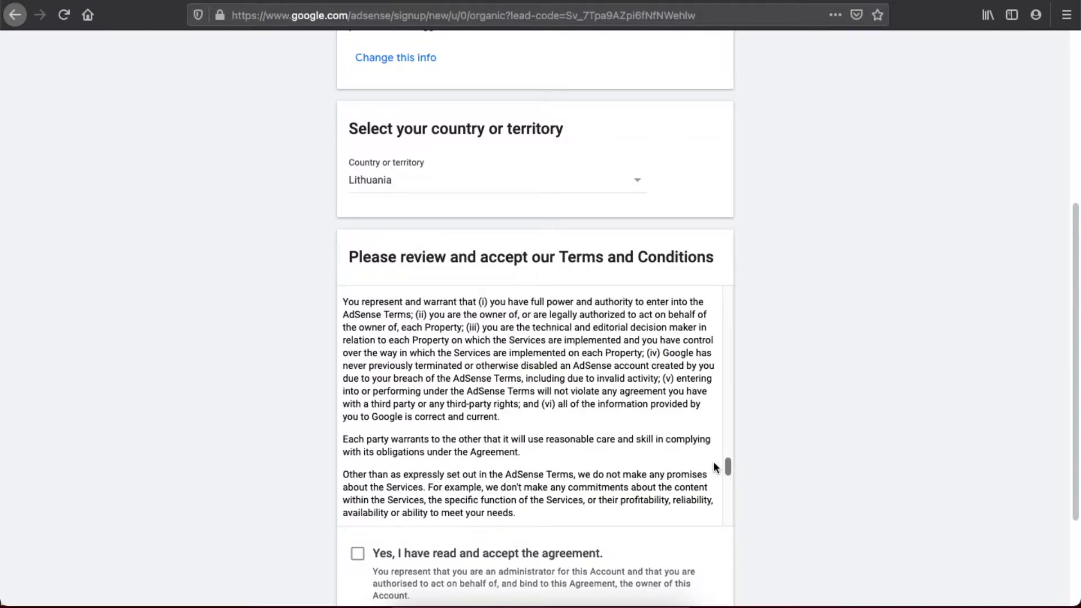
{"action": "scroll", "coordinate": [714, 466], "scroll_direction": "down", "scroll_amount": 10}
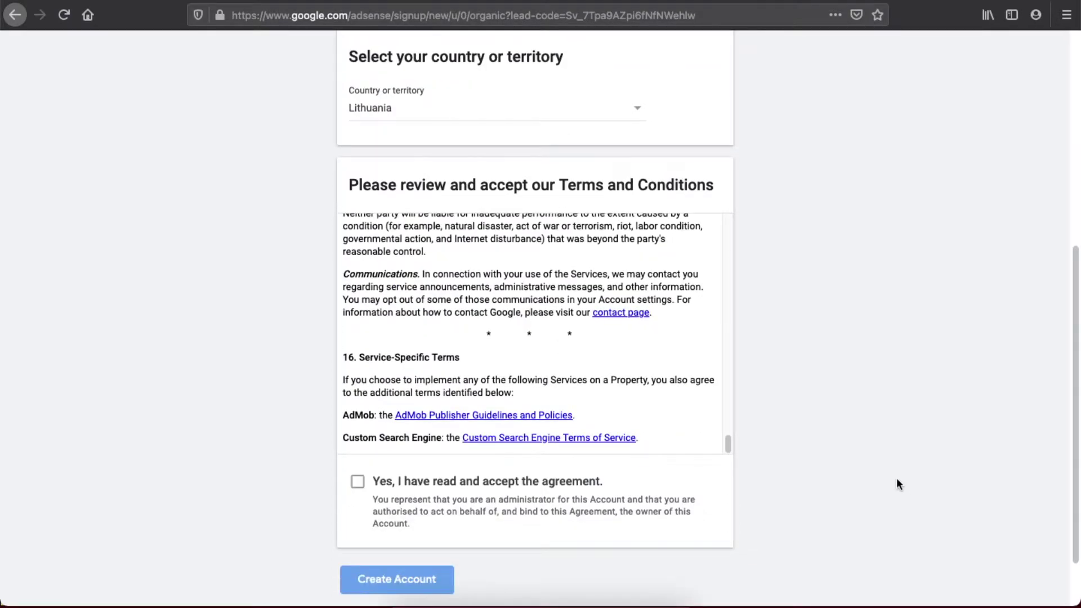
{"action": "scroll", "coordinate": [896, 483], "scroll_direction": "down", "scroll_amount": 3}
{"action": "left_click", "coordinate": [356, 411]}
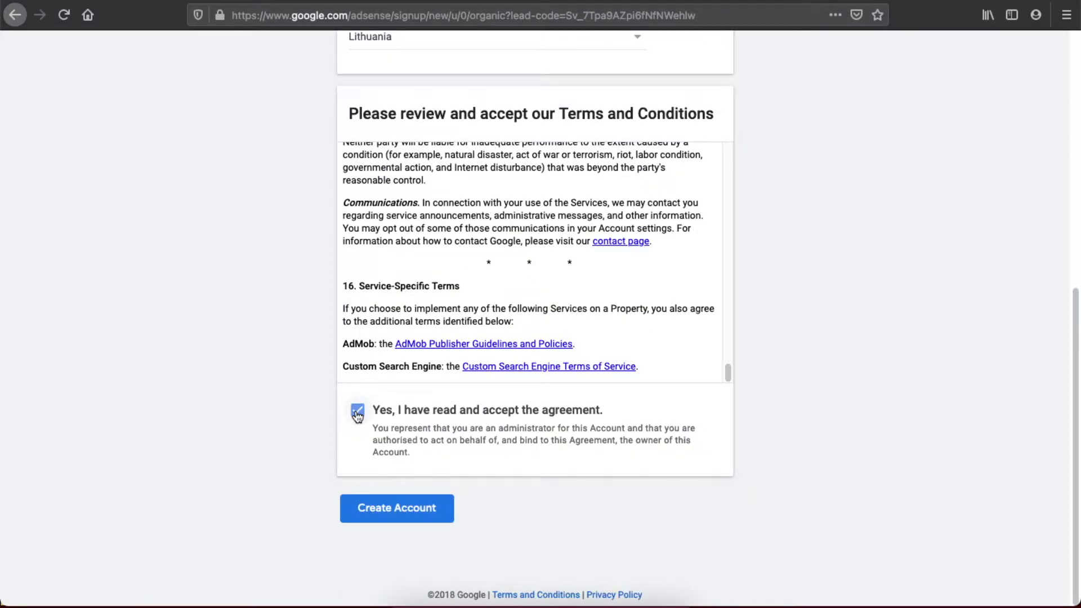
{"action": "left_click", "coordinate": [379, 515]}
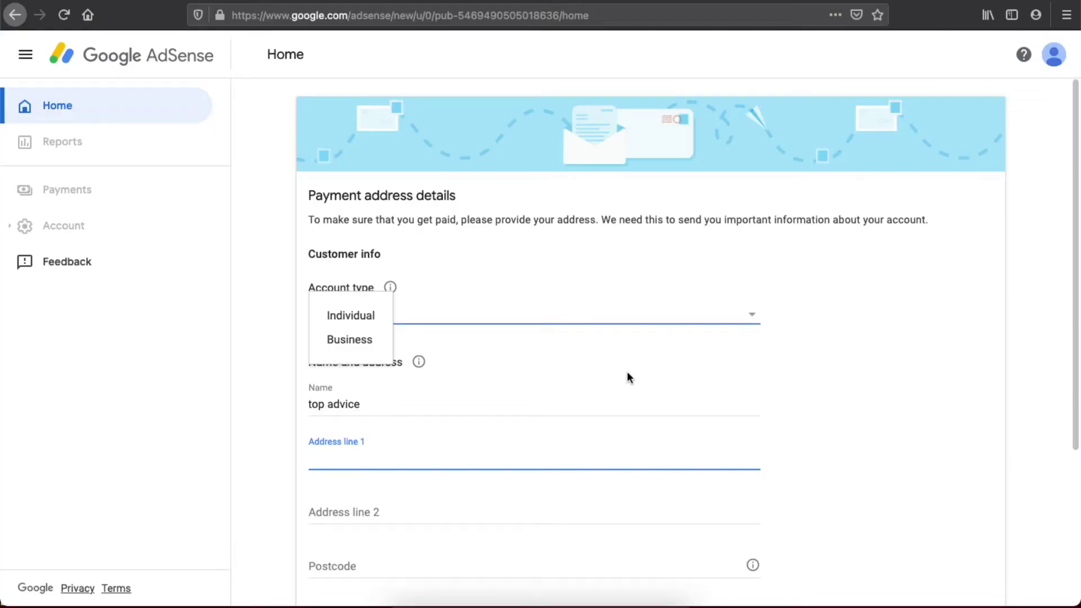
Set up an Individual account with payment address details and submit the six-digit verification code.
{"action": "left_click", "coordinate": [349, 315]}
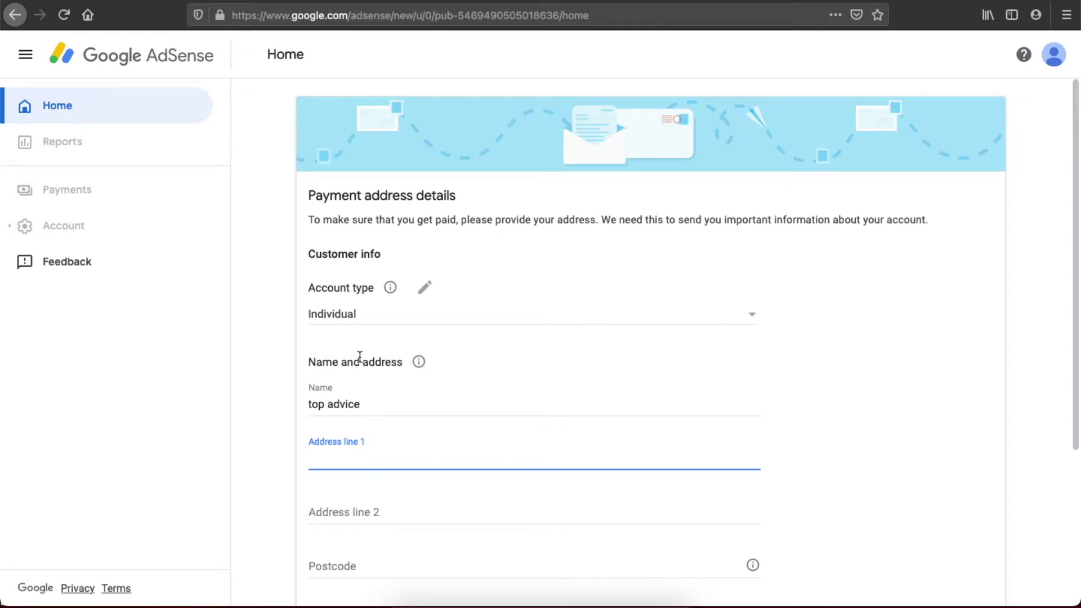
{"action": "scroll", "coordinate": [360, 357], "scroll_direction": "down", "scroll_amount": 4}
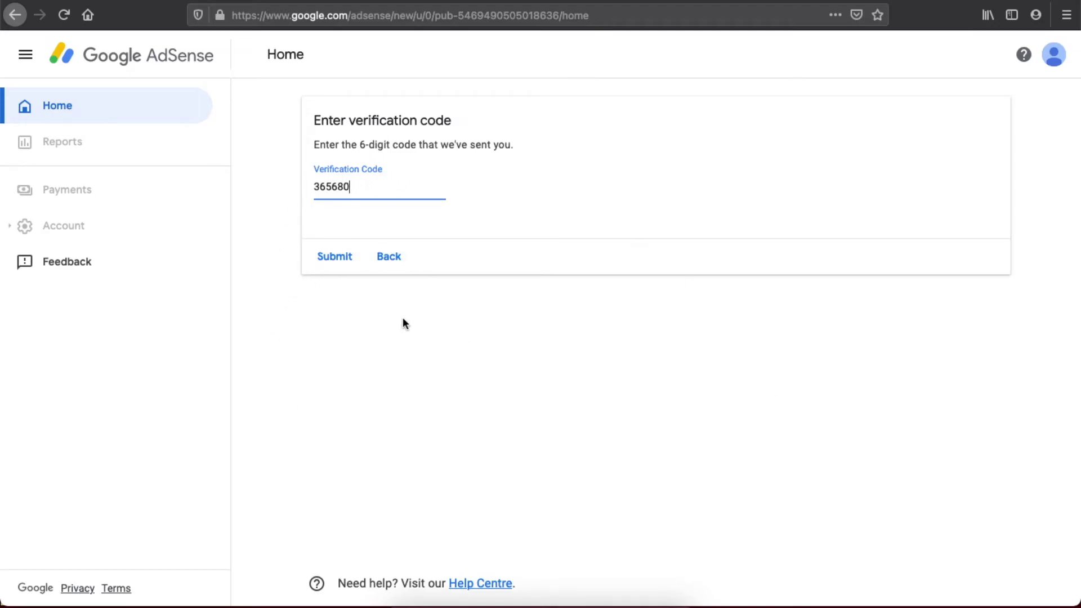
{"action": "left_click", "coordinate": [334, 257]}
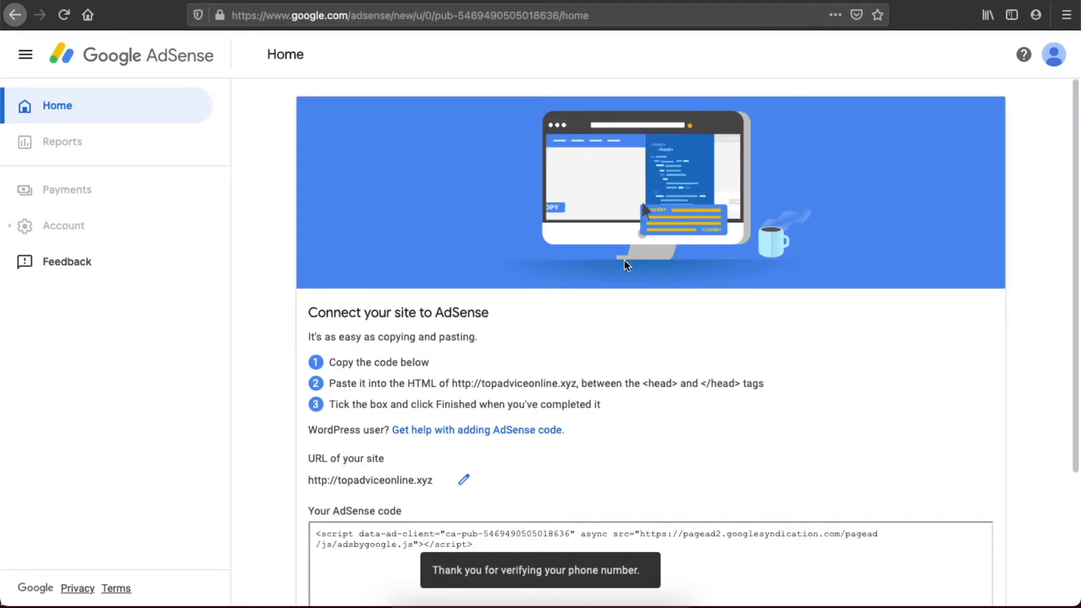
Copy the whole AdSense script for topadviceonline.xyz from the code box.
{"action": "scroll", "coordinate": [624, 260], "scroll_direction": "down", "scroll_amount": 3}
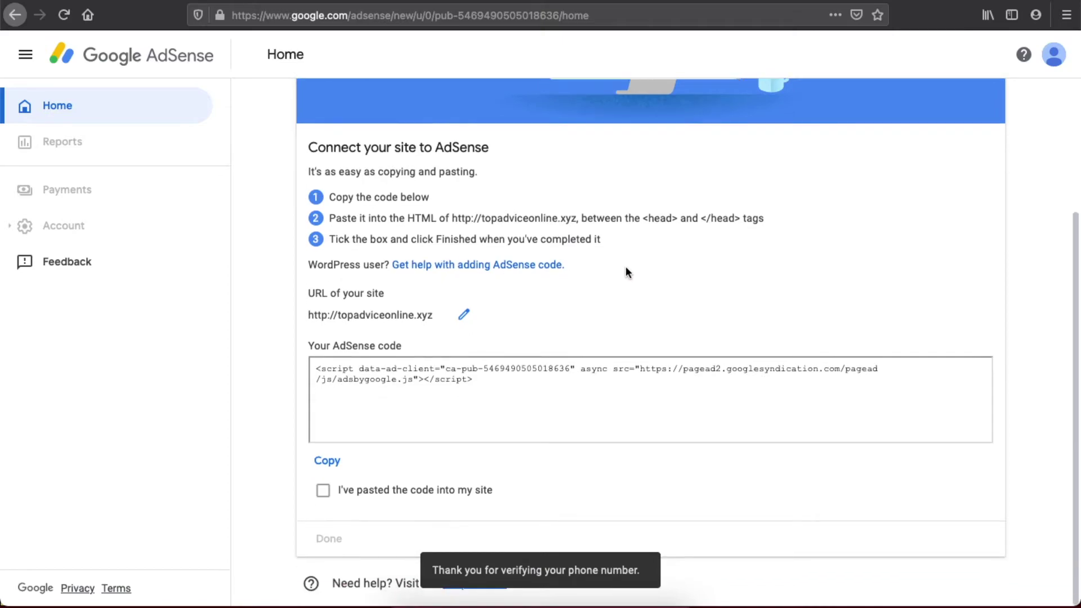
{"action": "left_click", "coordinate": [363, 369]}
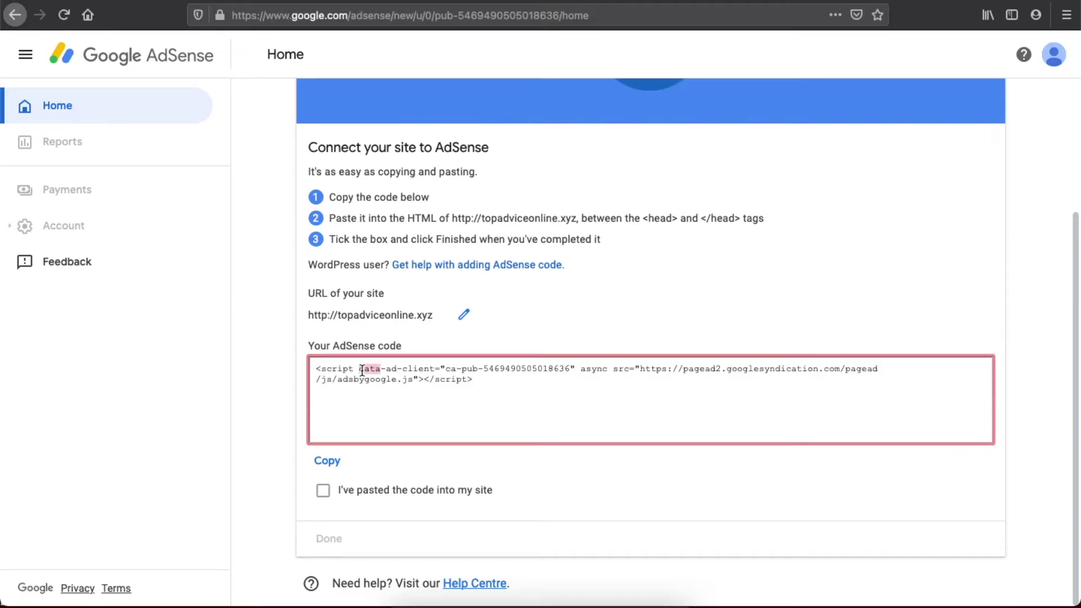
{"action": "triple_click", "coordinate": [363, 369]}
{"action": "right_click", "coordinate": [367, 370]}
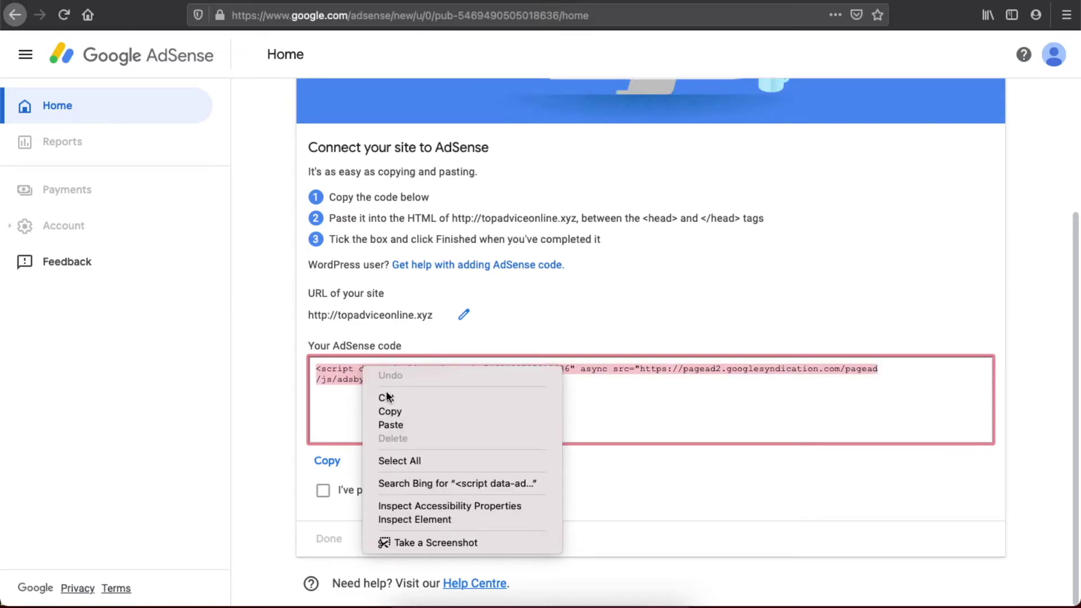
{"action": "left_click", "coordinate": [388, 411]}
{"action": "left_click", "coordinate": [215, 4]}
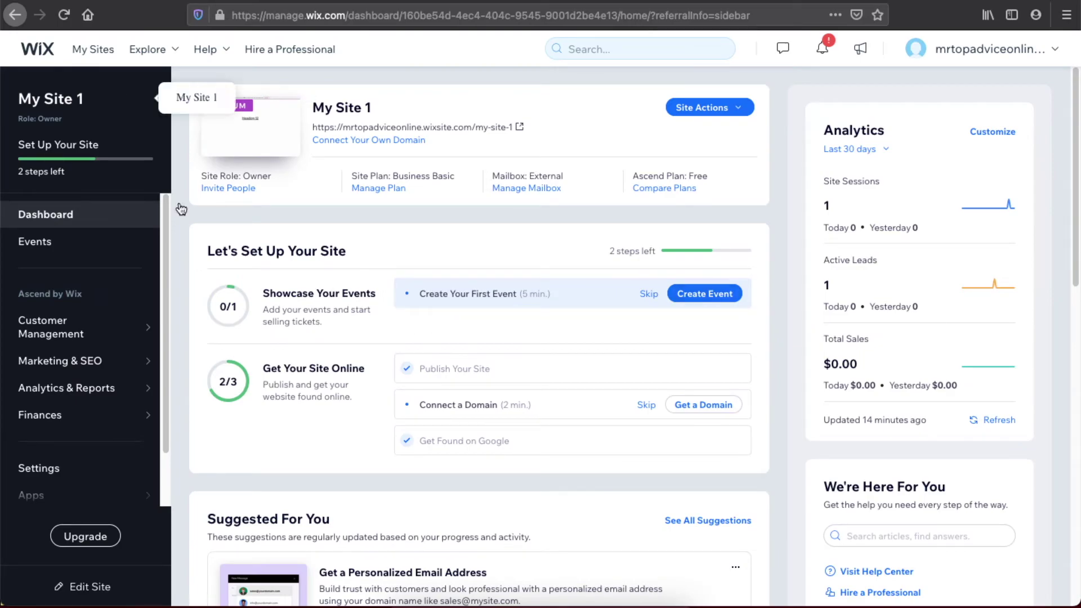
Go to My Site 1 Settings and open Custom Code under Advanced.
{"action": "mouse_move", "coordinate": [150, 192]}
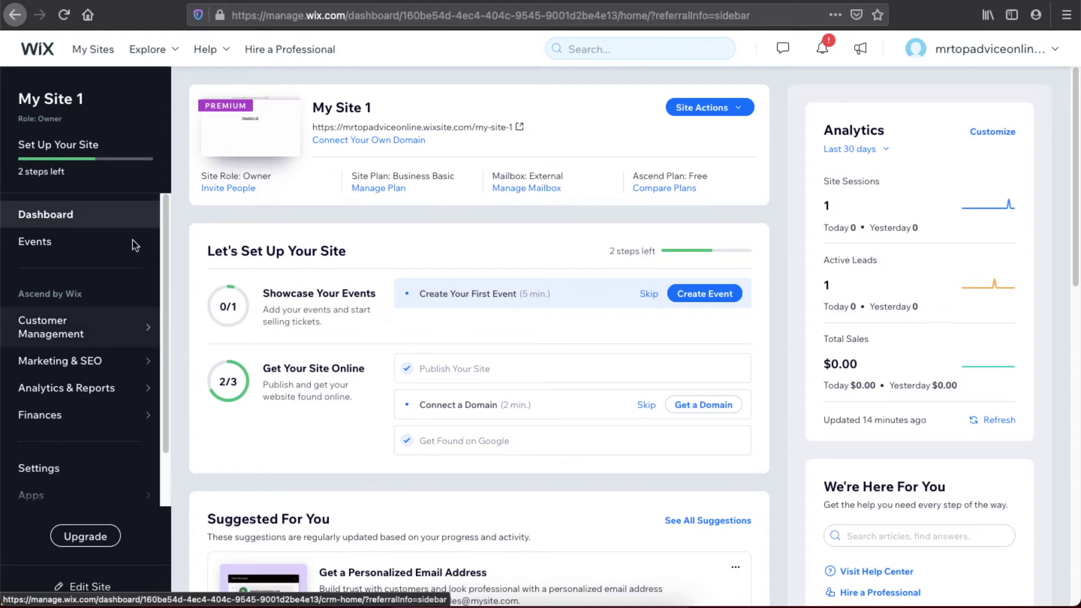
{"action": "left_click", "coordinate": [56, 466]}
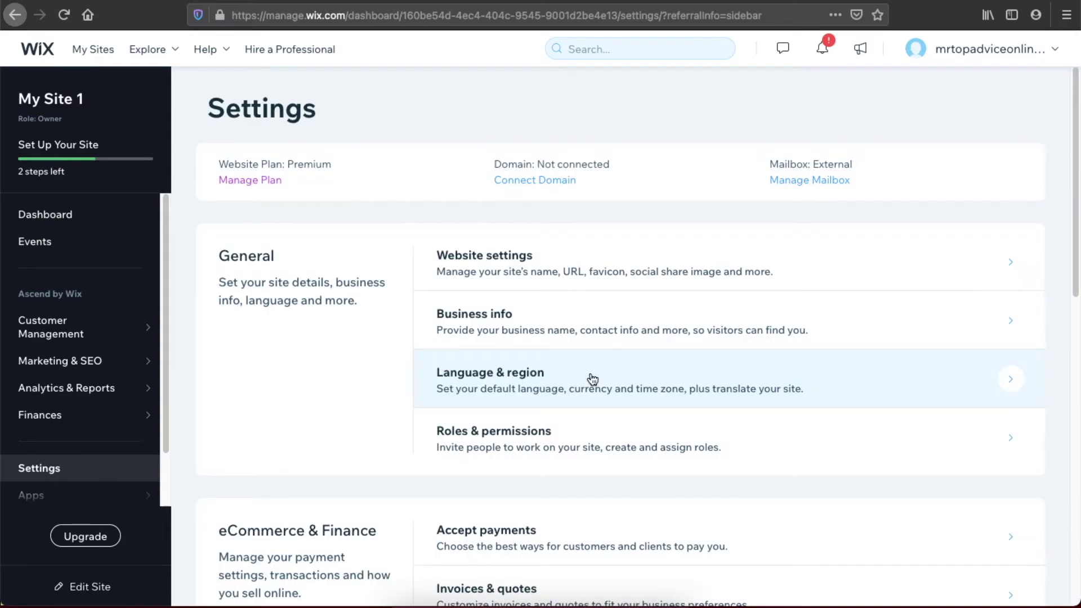
{"action": "scroll", "coordinate": [568, 284], "scroll_direction": "down", "scroll_amount": 2}
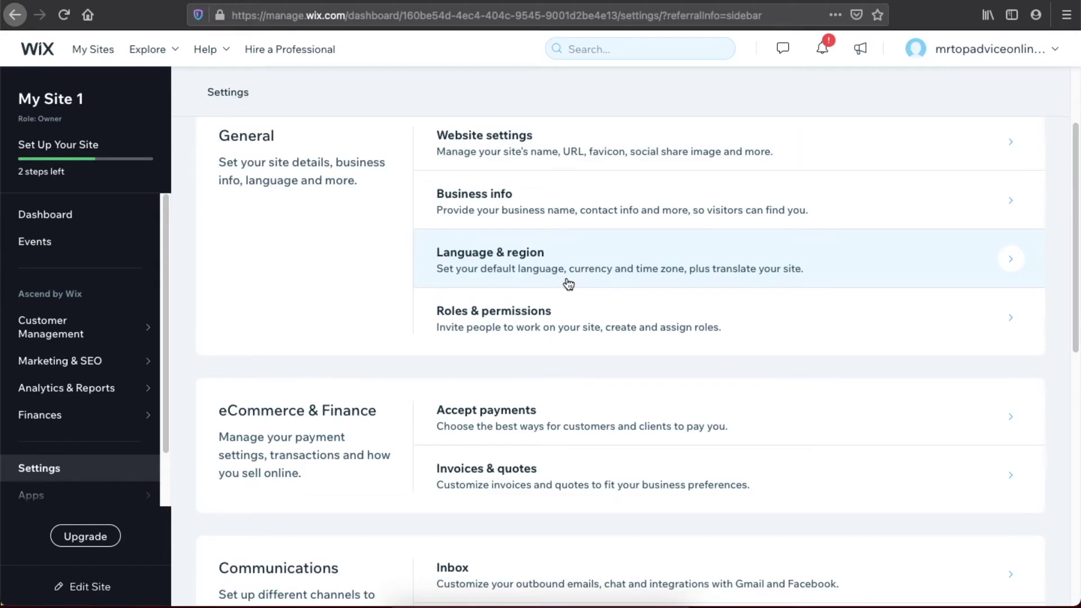
{"action": "scroll", "coordinate": [569, 284], "scroll_direction": "down", "scroll_amount": 5}
{"action": "scroll", "coordinate": [569, 284], "scroll_direction": "down", "scroll_amount": 3}
{"action": "left_click", "coordinate": [512, 361]}
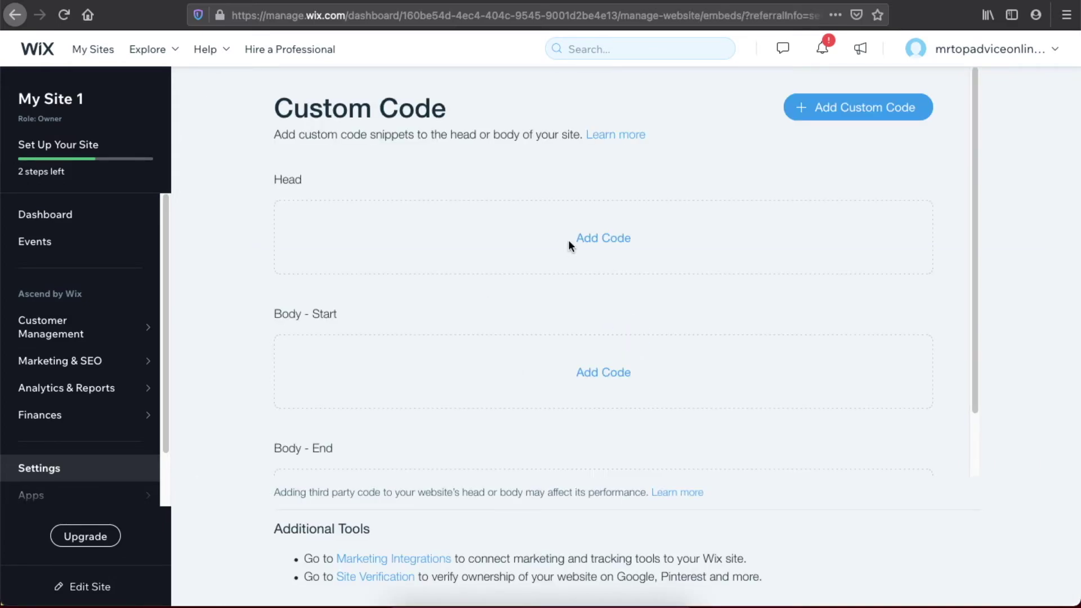
Paste the AdSense script as a Head snippet on all pages and apply it.
{"action": "left_click", "coordinate": [649, 182]}
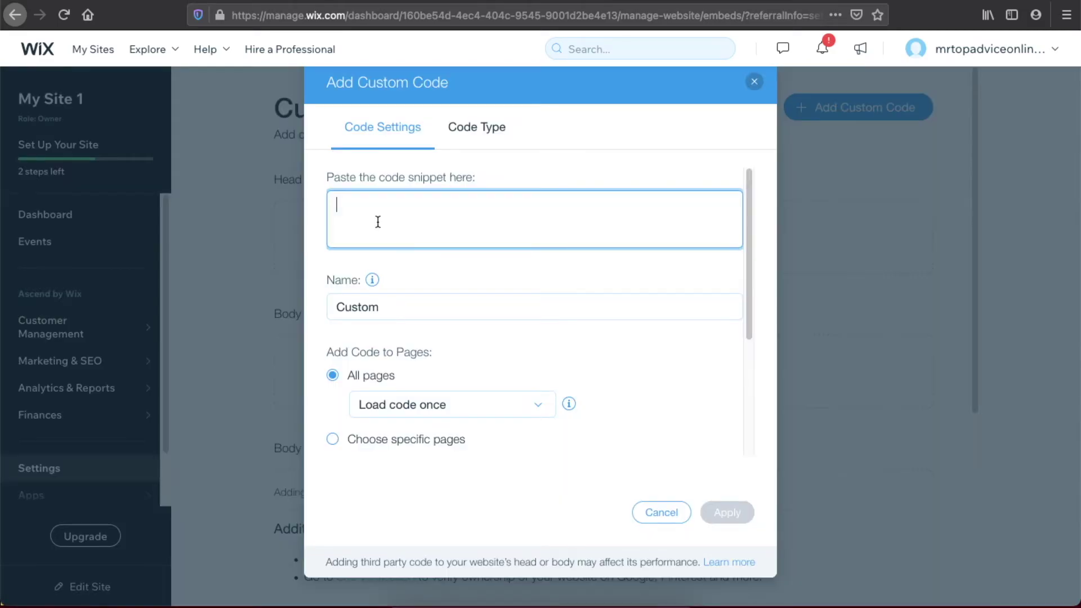
{"action": "key", "text": "ctrl+v"}
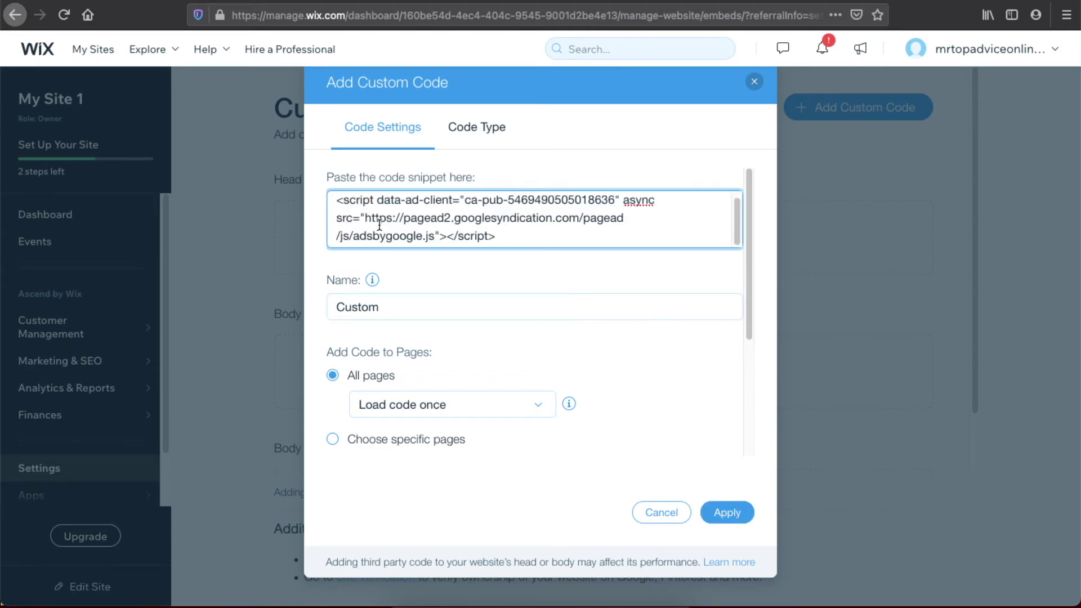
{"action": "left_click", "coordinate": [727, 513]}
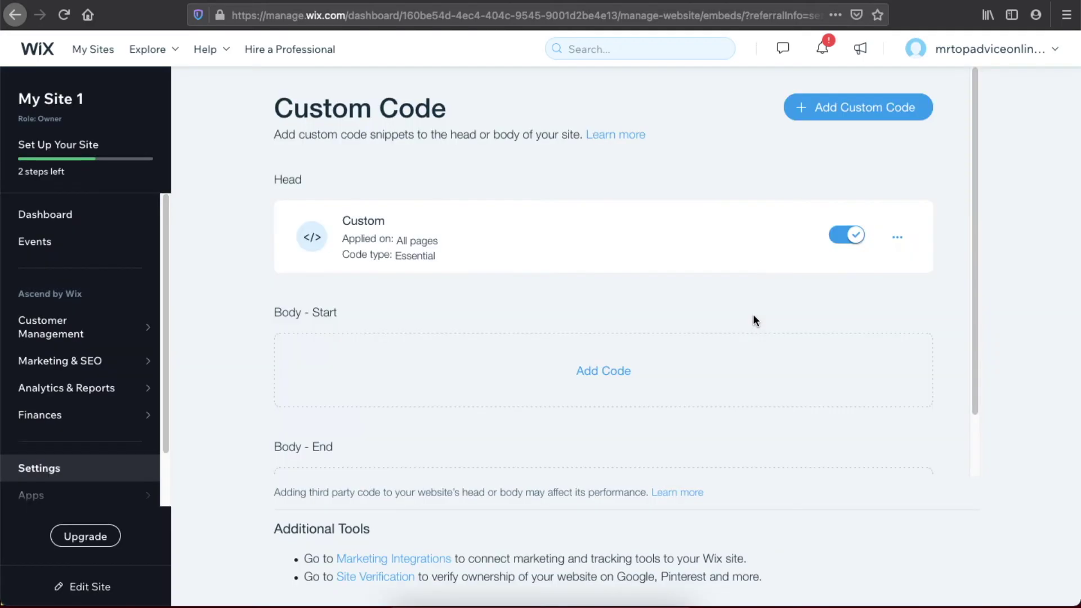
{"action": "scroll", "coordinate": [754, 318], "scroll_direction": "down", "scroll_amount": 2}
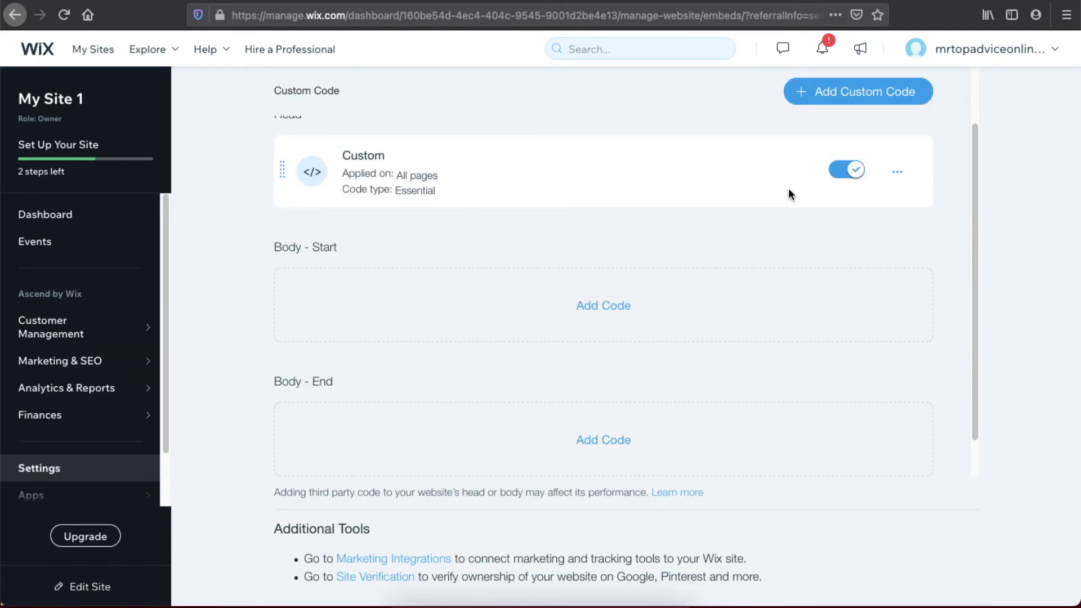
{"action": "scroll", "coordinate": [788, 191], "scroll_direction": "up", "scroll_amount": 2}
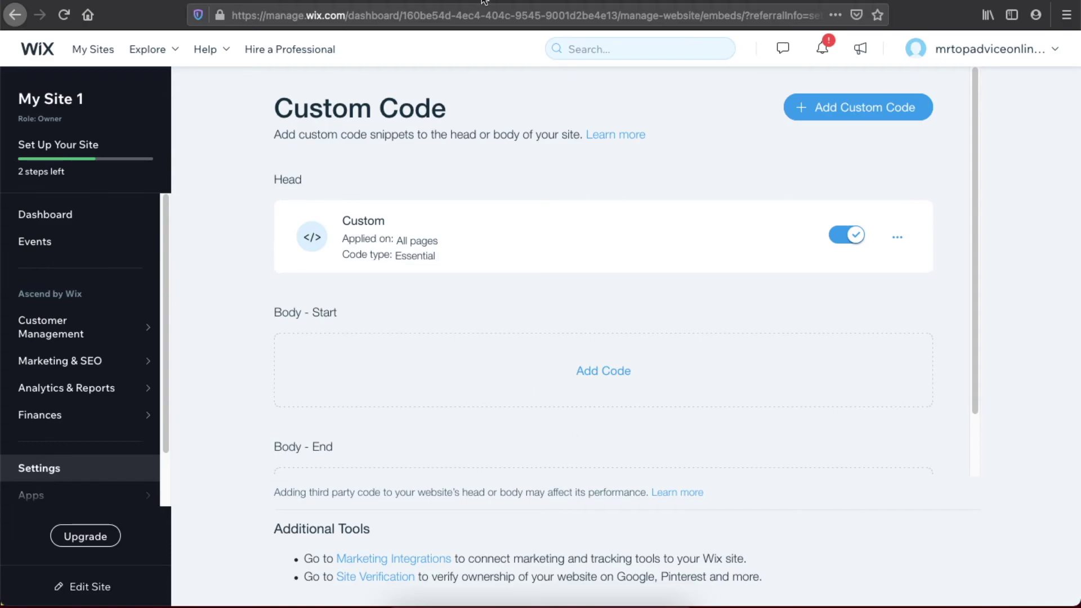
{"action": "left_click", "coordinate": [483, 0]}
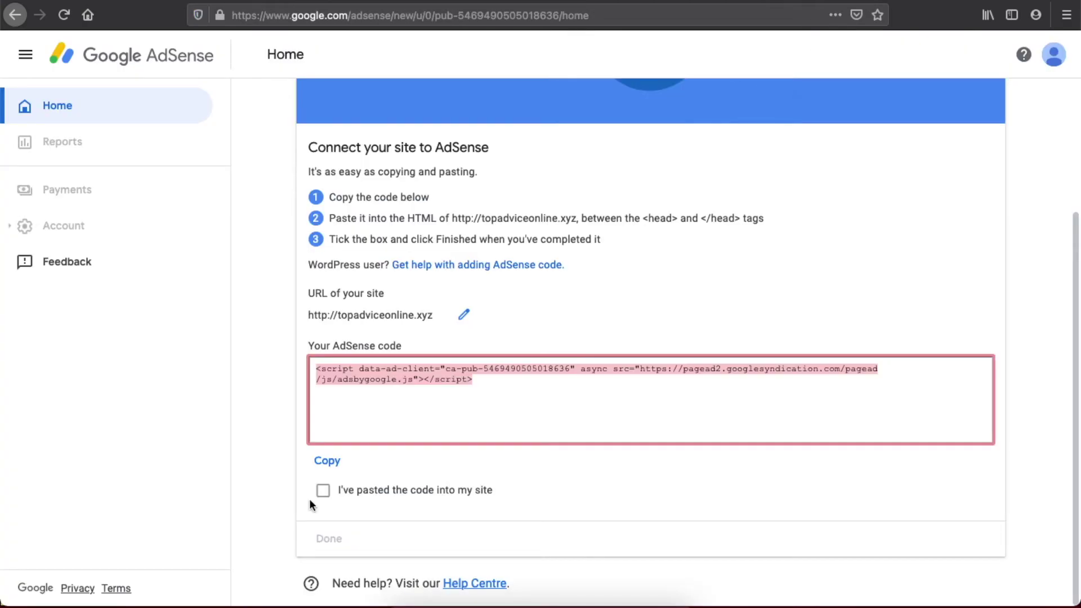
Confirm the code is pasted into the site, finish, and dismiss the 'code was found' notice.
{"action": "left_click", "coordinate": [323, 496]}
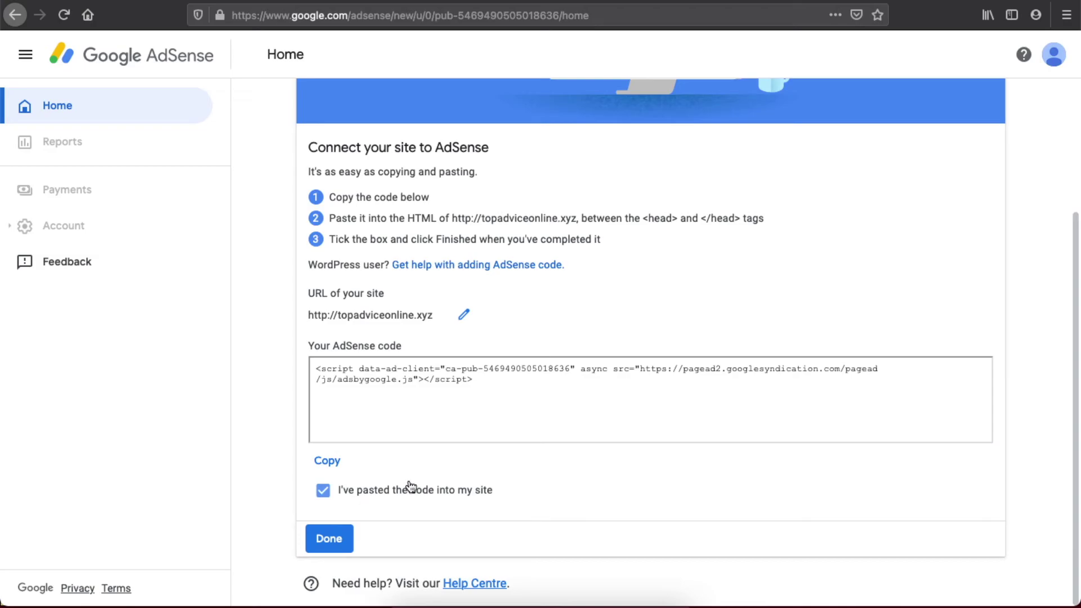
{"action": "left_click", "coordinate": [326, 542]}
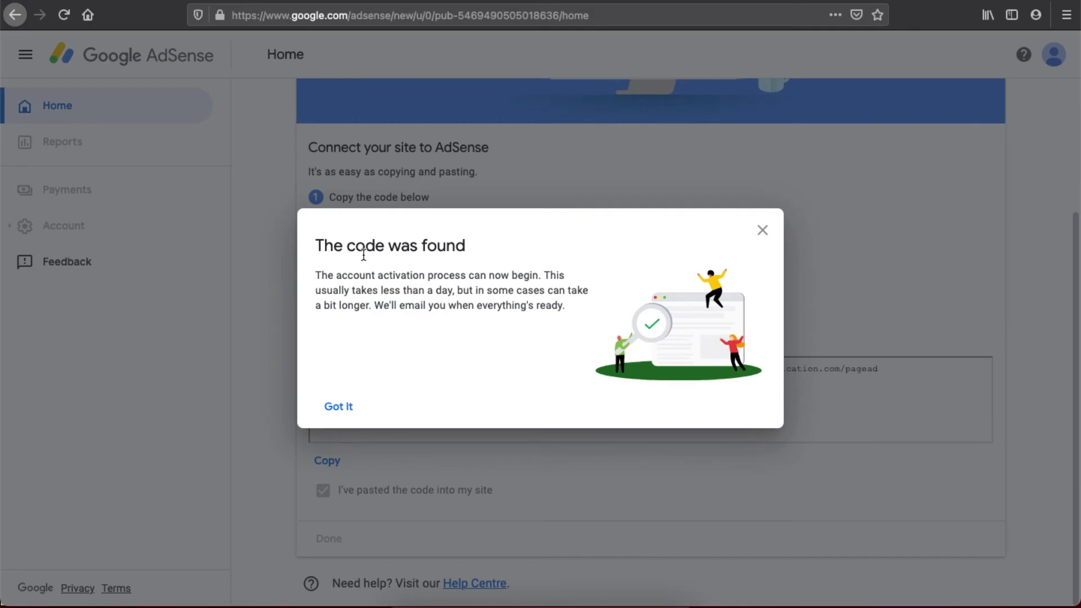
{"action": "left_click", "coordinate": [340, 407]}
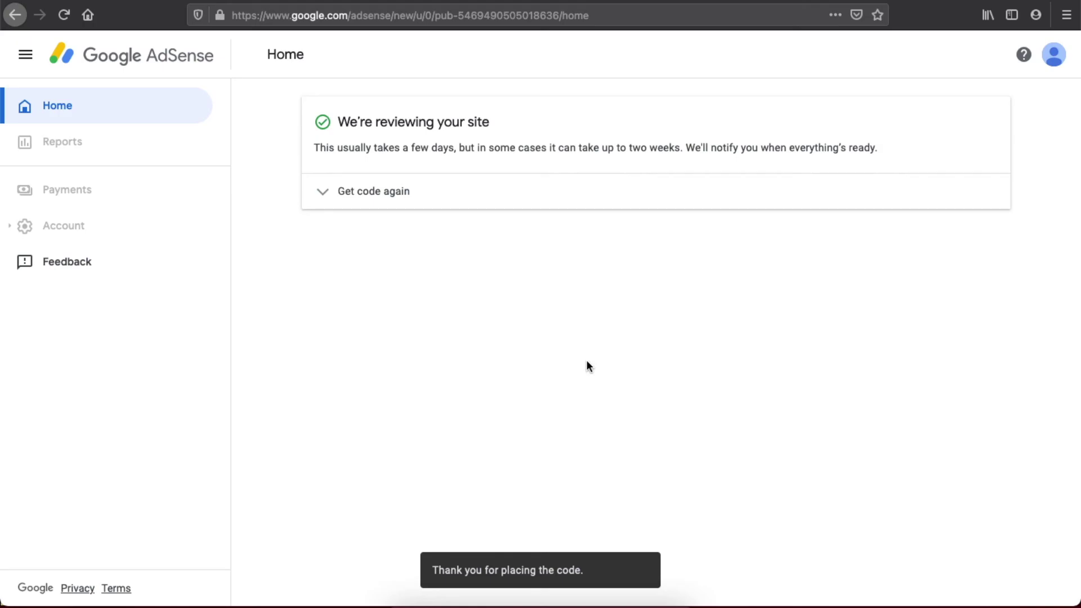